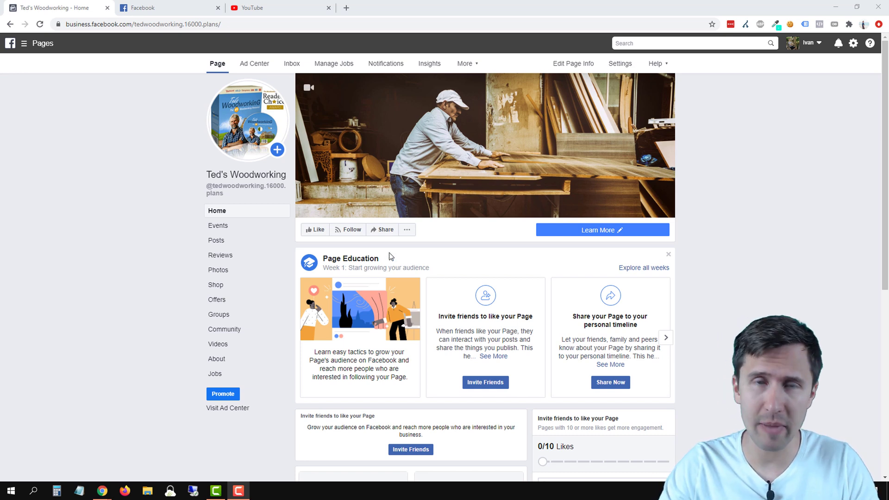
Search Facebook for 'youtube', filter results to Pages, and open the Youtube Tab app page.
{"action": "scroll", "coordinate": [196, 349], "scroll_direction": "down", "scroll_amount": 1}
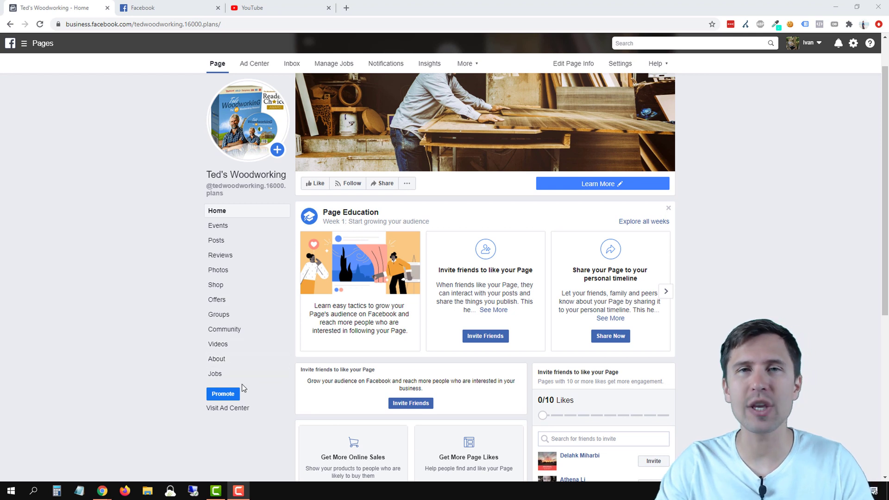
{"action": "scroll", "coordinate": [143, 365], "scroll_direction": "up", "scroll_amount": 1}
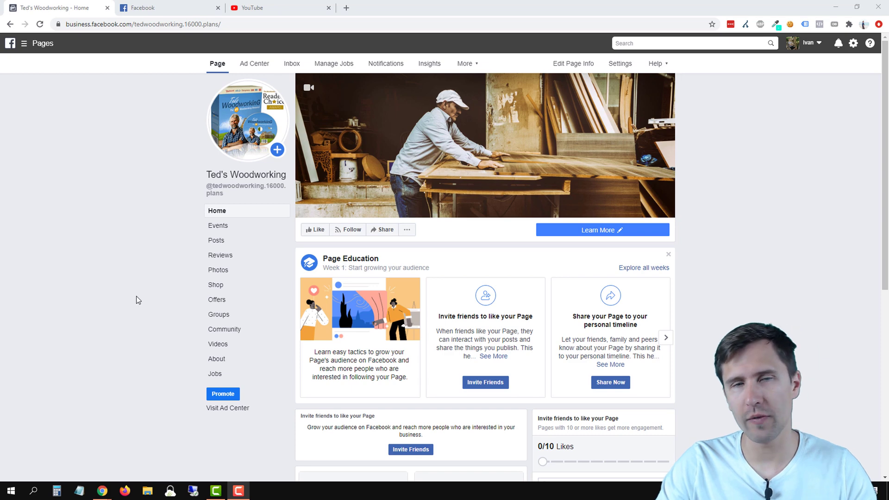
{"action": "left_click", "coordinate": [156, 9]}
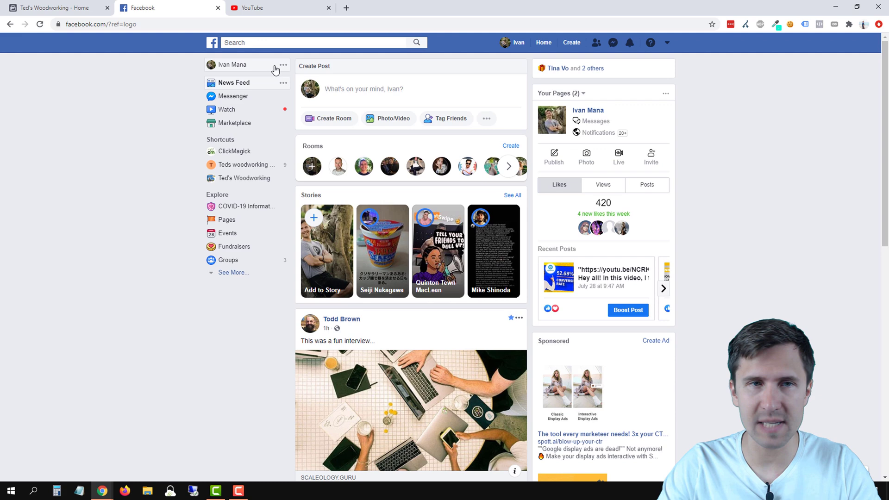
{"action": "left_click", "coordinate": [239, 43]}
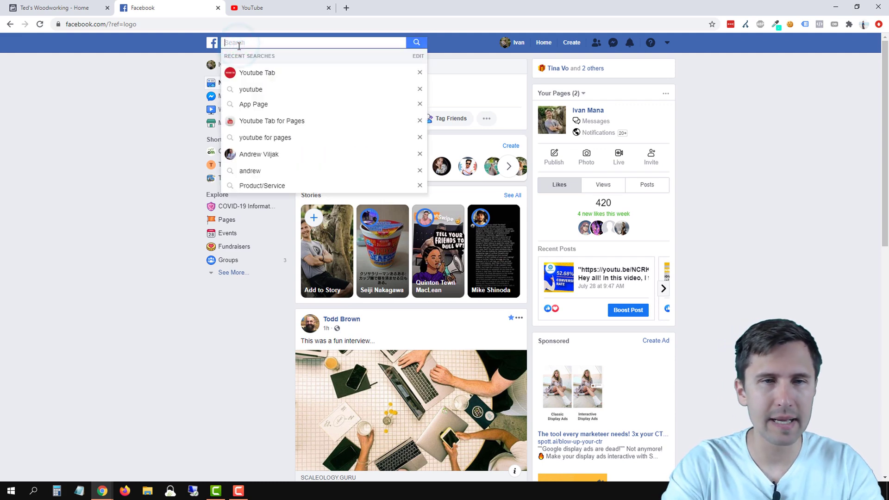
{"action": "type", "text": "youtube"}
{"action": "key", "text": "Return"}
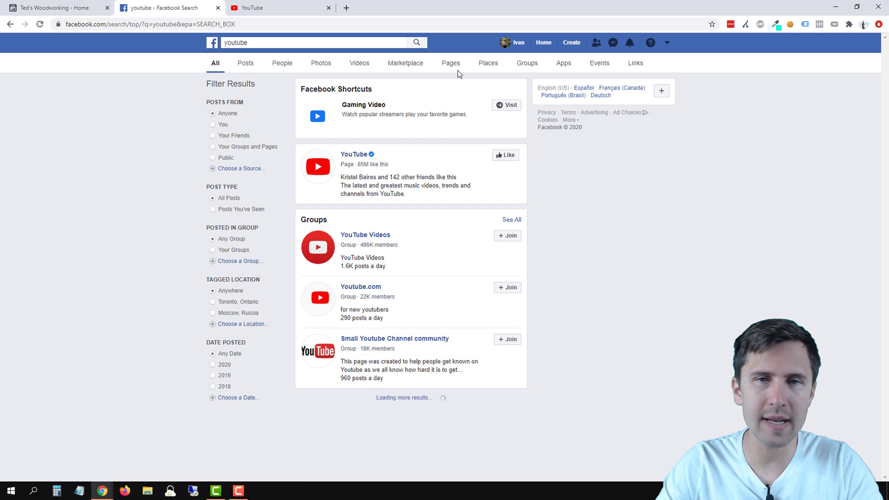
{"action": "left_click", "coordinate": [455, 67]}
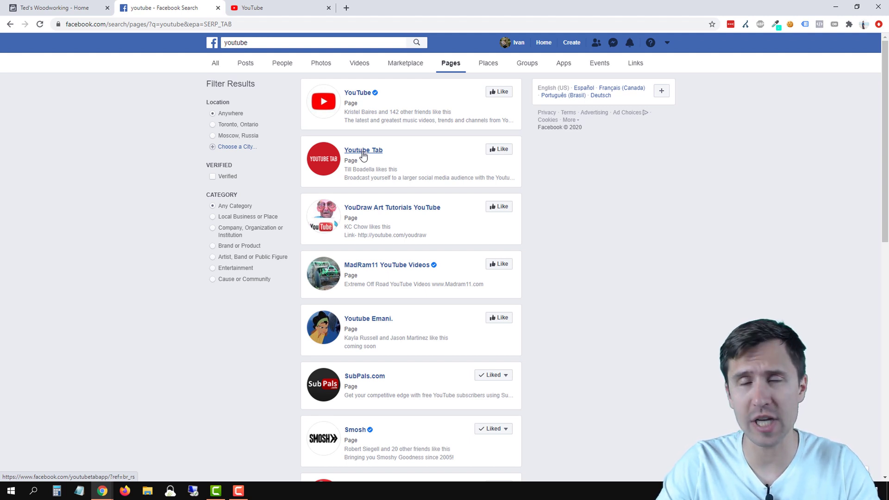
{"action": "left_click", "coordinate": [363, 153]}
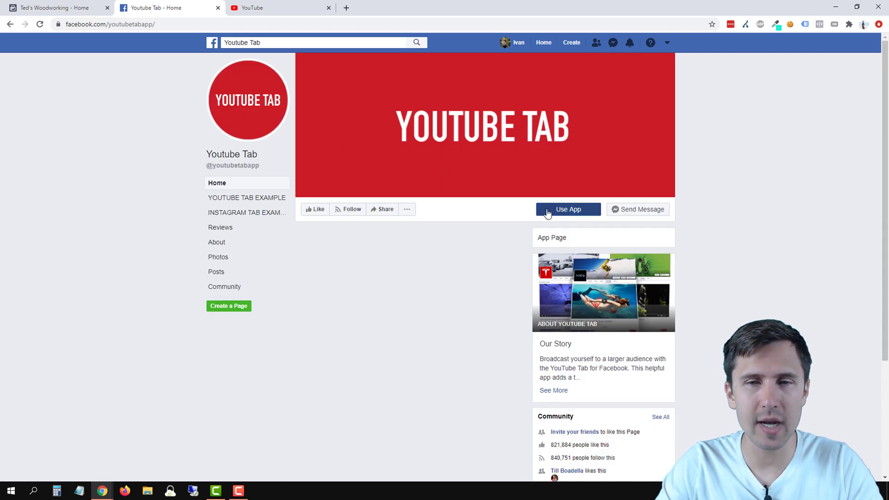
Add the Youtube Tab app as a page tab on Ted's Woodworking via Use App.
{"action": "left_click", "coordinate": [548, 213]}
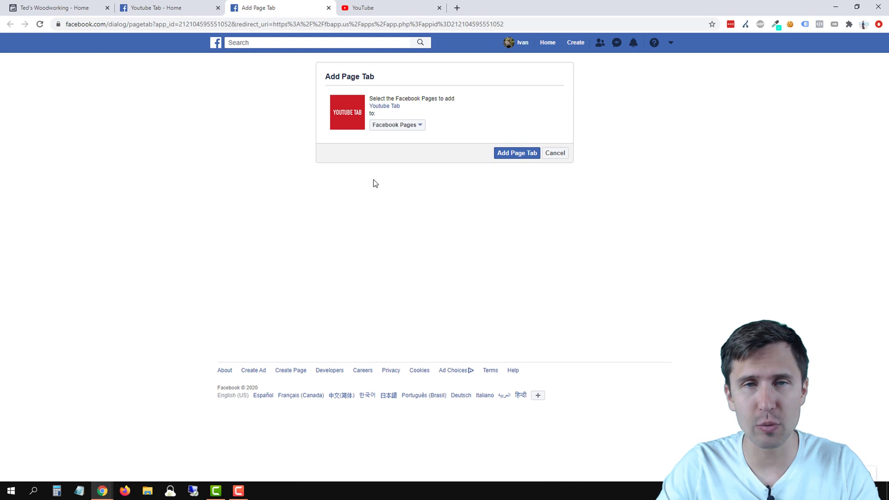
{"action": "left_click", "coordinate": [415, 129]}
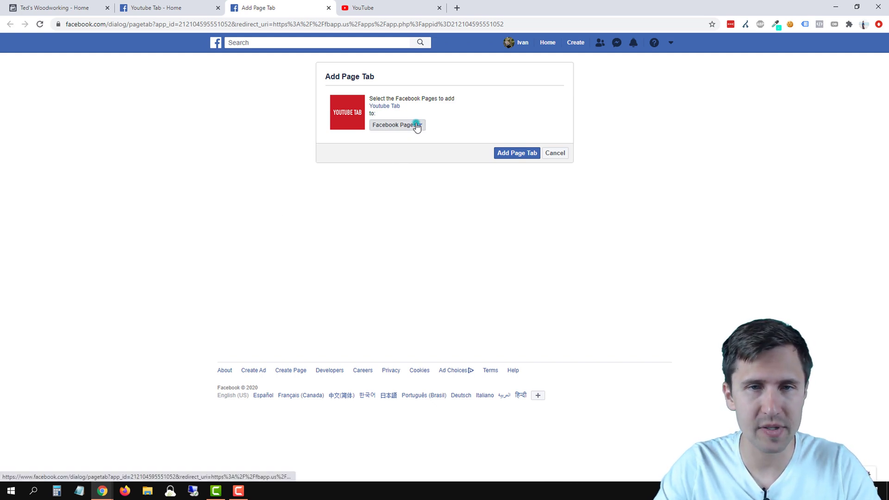
{"action": "left_click", "coordinate": [408, 211]}
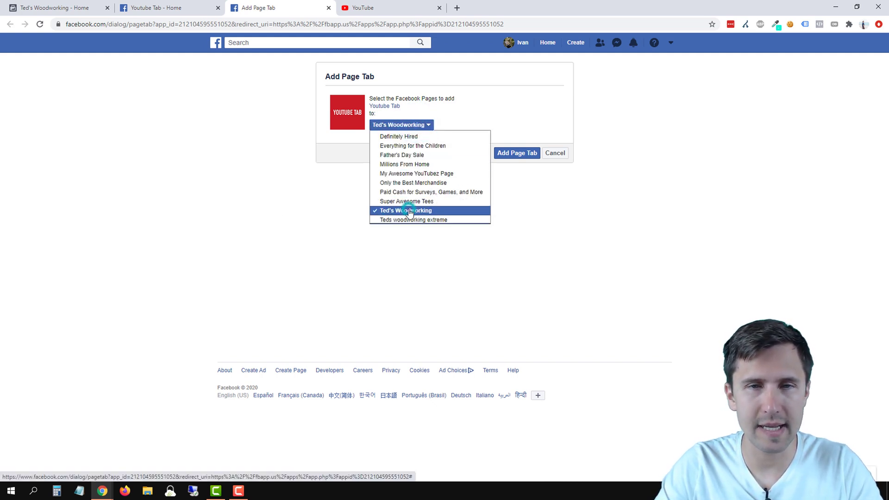
{"action": "left_click", "coordinate": [554, 206]}
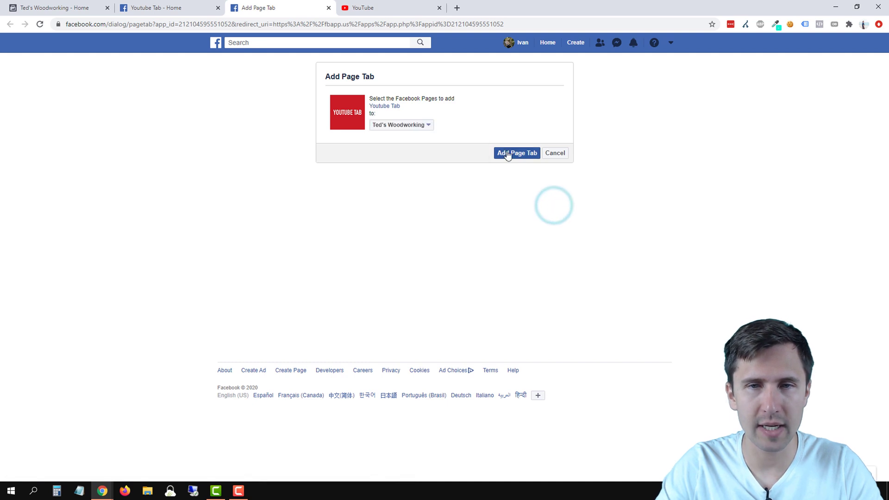
{"action": "left_click", "coordinate": [509, 152]}
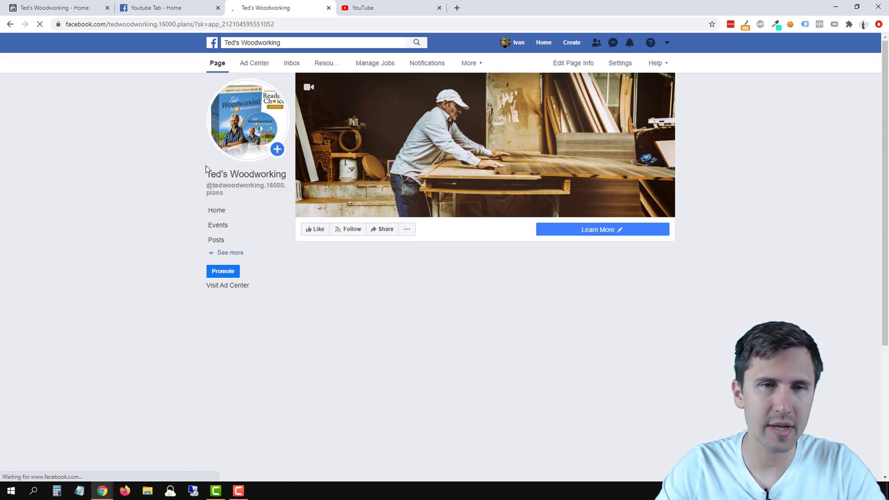
Expand Ted's Woodworking's tab list to reveal YouTube and scroll through its application settings.
{"action": "left_click", "coordinate": [230, 254]}
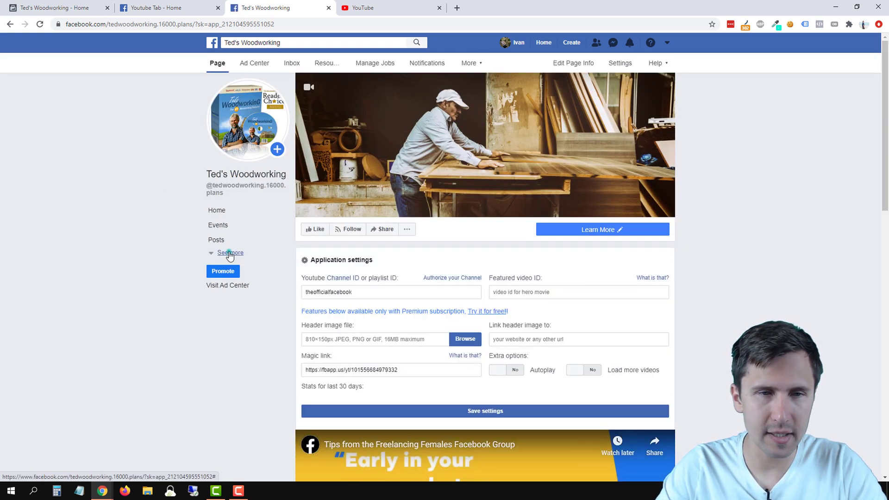
{"action": "scroll", "coordinate": [145, 268], "scroll_direction": "down", "scroll_amount": 2}
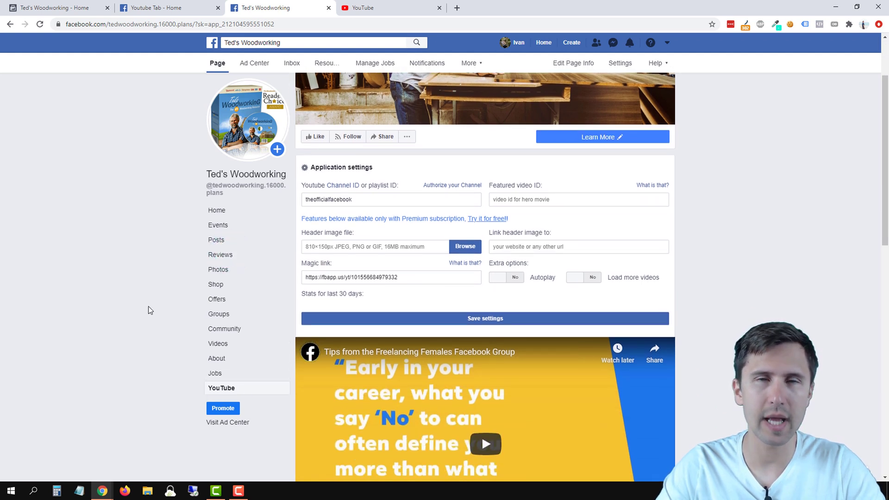
{"action": "scroll", "coordinate": [406, 218], "scroll_direction": "down", "scroll_amount": 1}
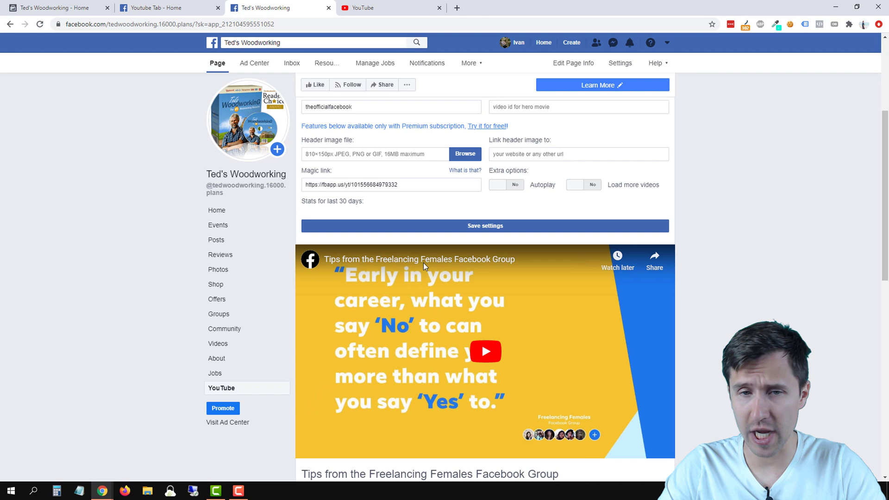
{"action": "scroll", "coordinate": [412, 171], "scroll_direction": "up", "scroll_amount": 1}
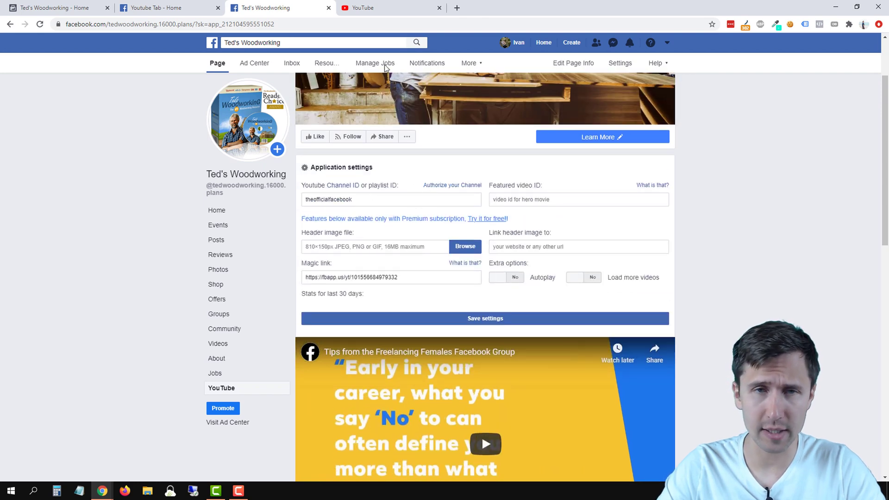
Copy the YouTube account's Channel ID from Settings > Advanced settings.
{"action": "left_click", "coordinate": [375, 7]}
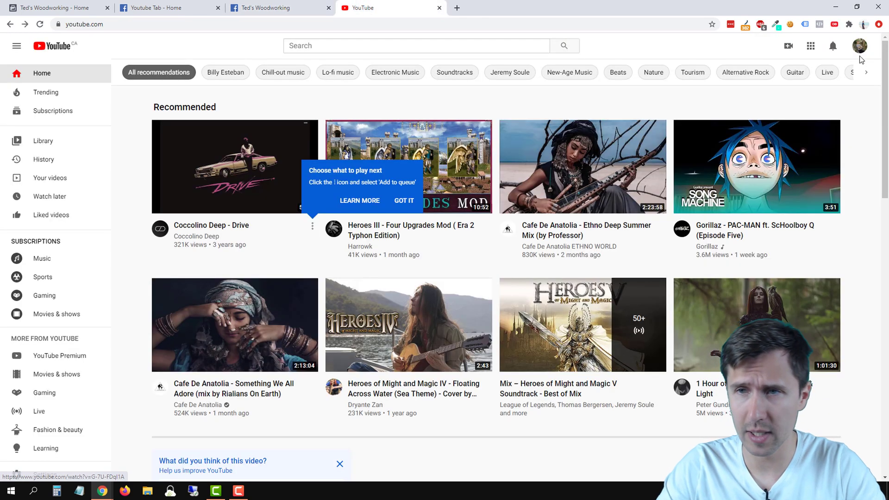
{"action": "left_click", "coordinate": [859, 49]}
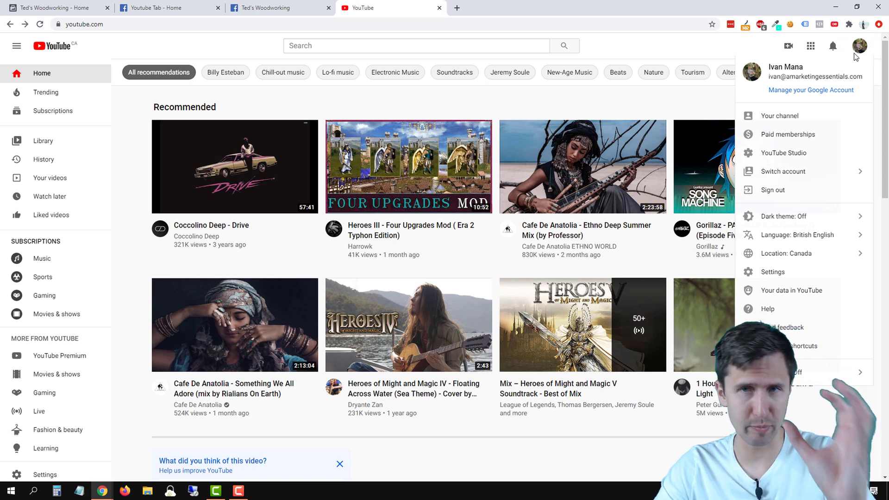
{"action": "left_click", "coordinate": [781, 277]}
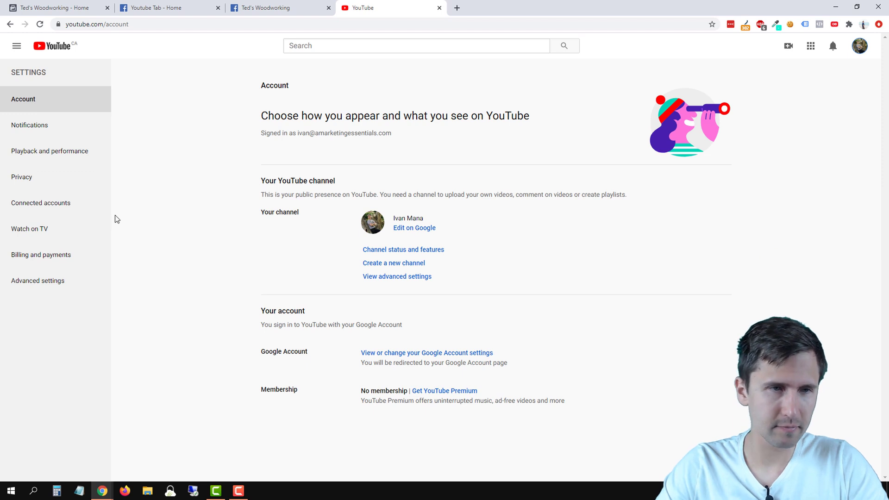
{"action": "left_click", "coordinate": [41, 280]}
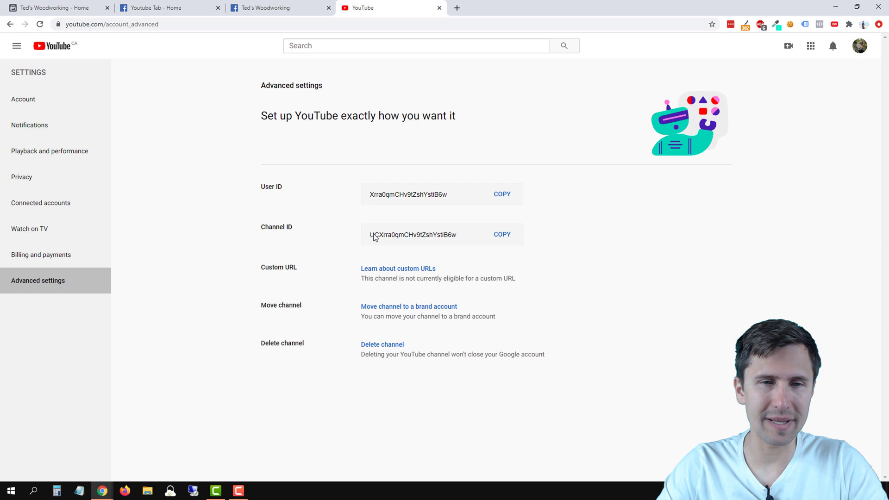
{"action": "left_click", "coordinate": [502, 237]}
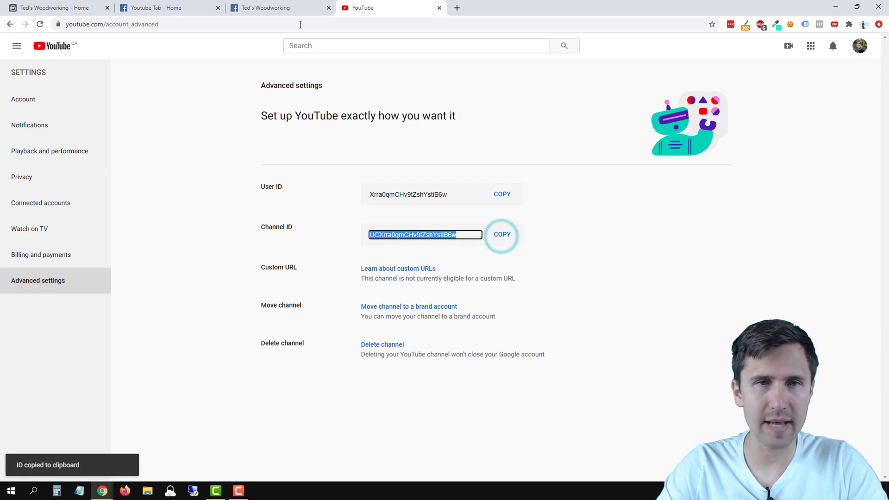
{"action": "left_click", "coordinate": [282, 8]}
Replace the YouTube Channel ID field's old value with the copied channel ID.
{"action": "double_click", "coordinate": [358, 197]}
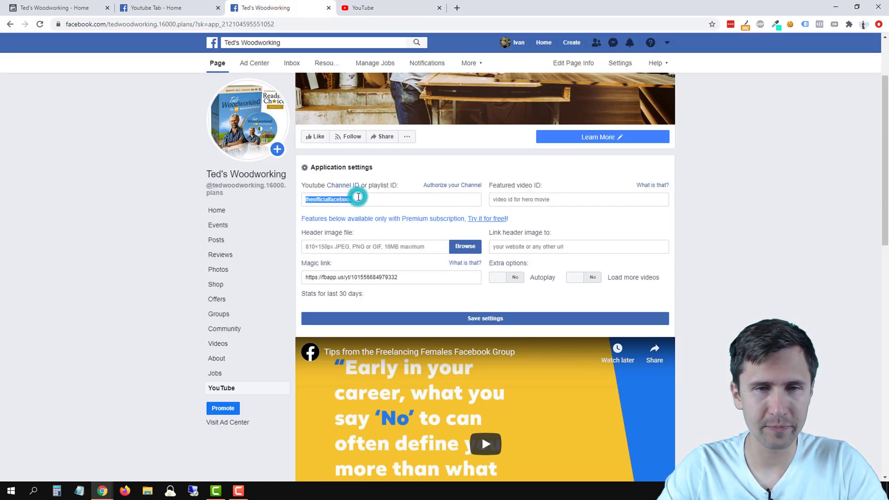
{"action": "key", "text": "BackSpace"}
{"action": "right_click", "coordinate": [359, 198]}
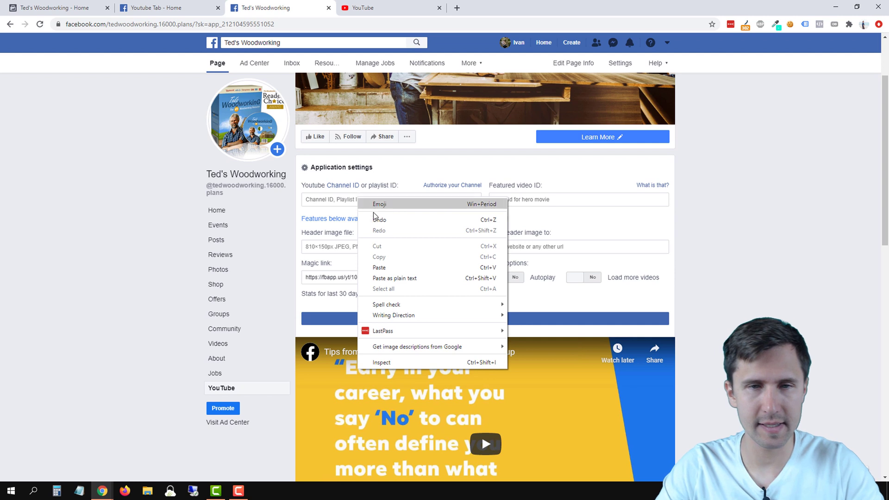
{"action": "left_click", "coordinate": [391, 269]}
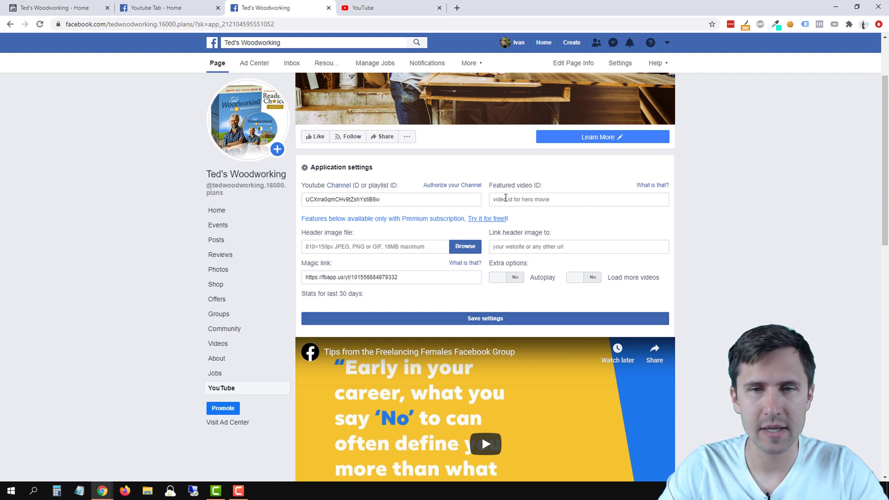
Check the pasted channel ID and save the YouTube tab's application settings.
{"action": "left_click", "coordinate": [505, 198]}
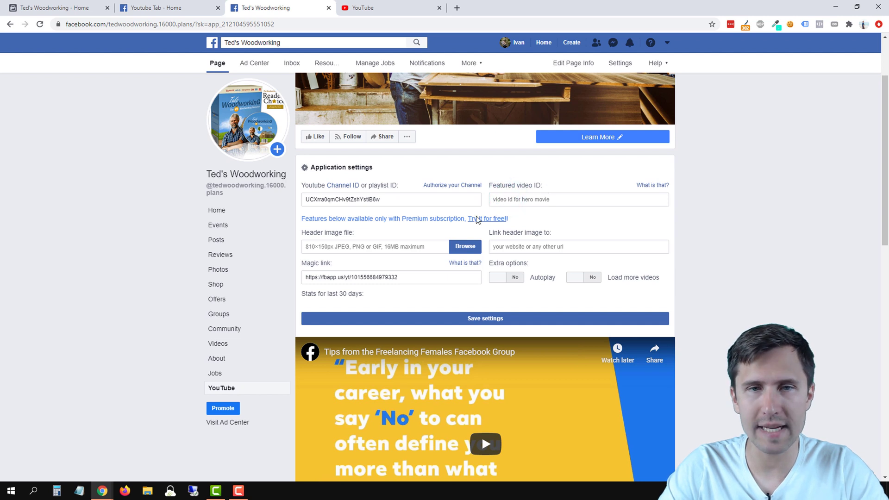
{"action": "left_click_drag", "start_coordinate": [307, 199], "coordinate": [386, 199]}
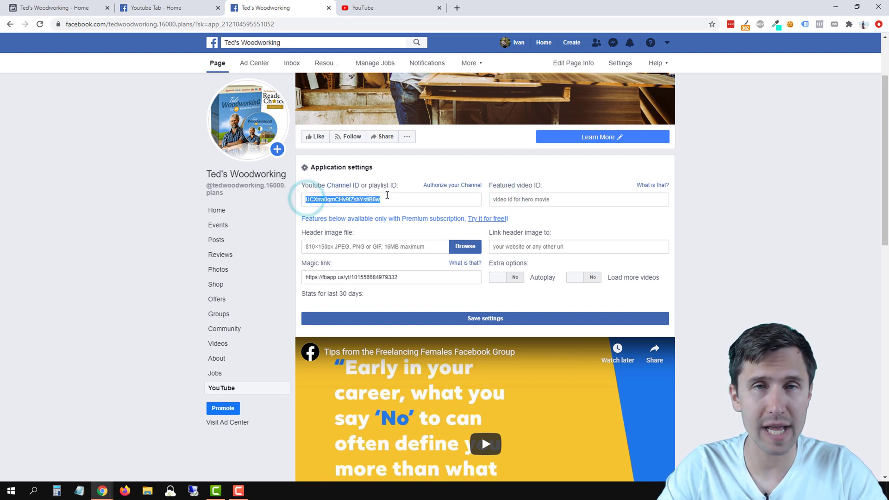
{"action": "left_click", "coordinate": [389, 199]}
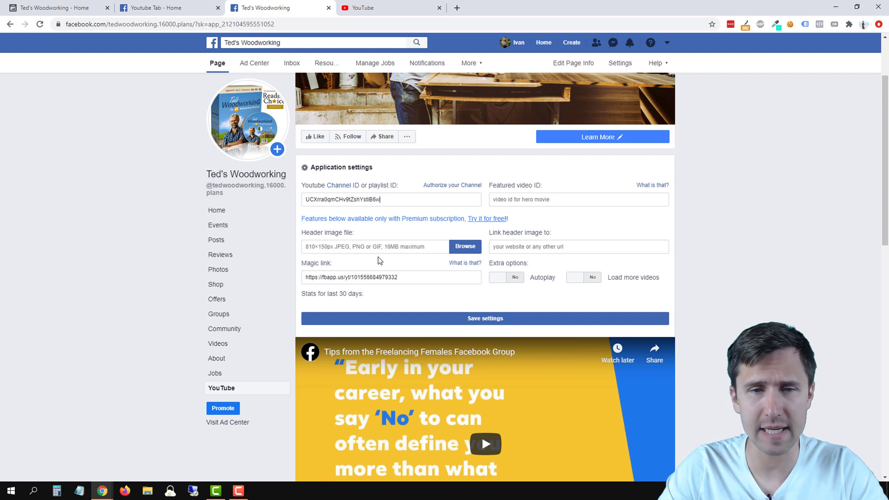
{"action": "left_click", "coordinate": [399, 318]}
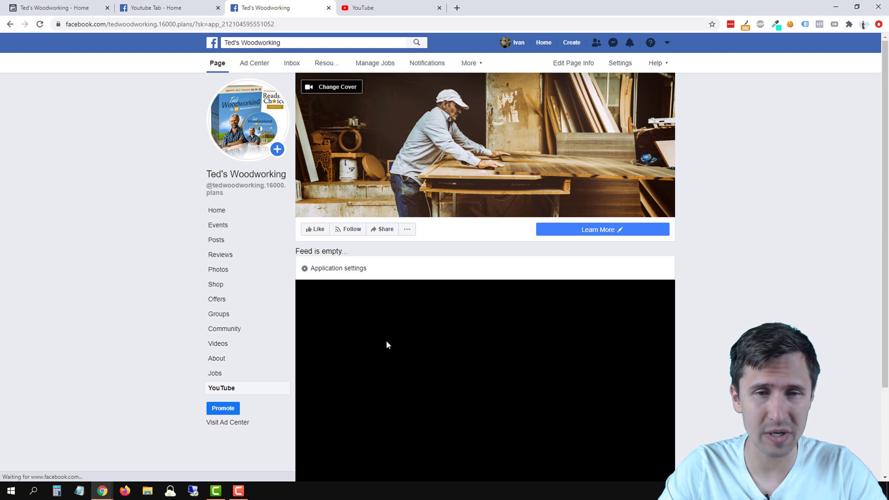
{"action": "scroll", "coordinate": [390, 340], "scroll_direction": "down", "scroll_amount": 2}
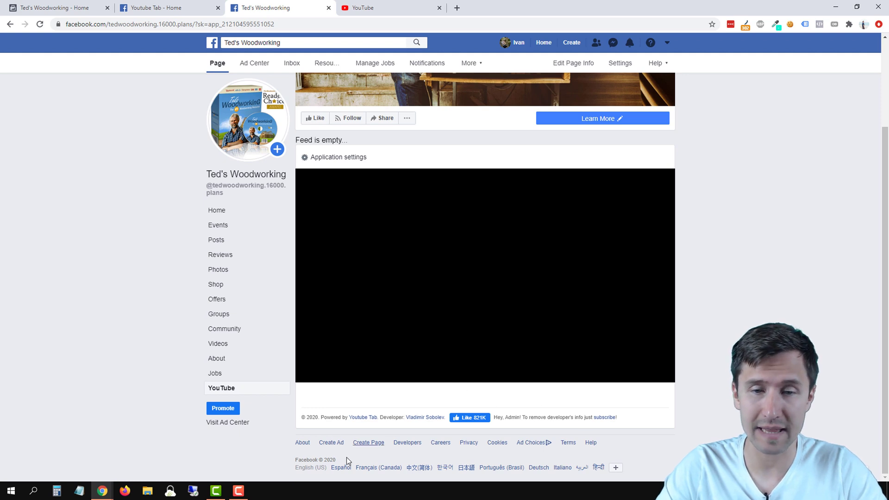
{"action": "scroll", "coordinate": [419, 310], "scroll_direction": "up", "scroll_amount": 1}
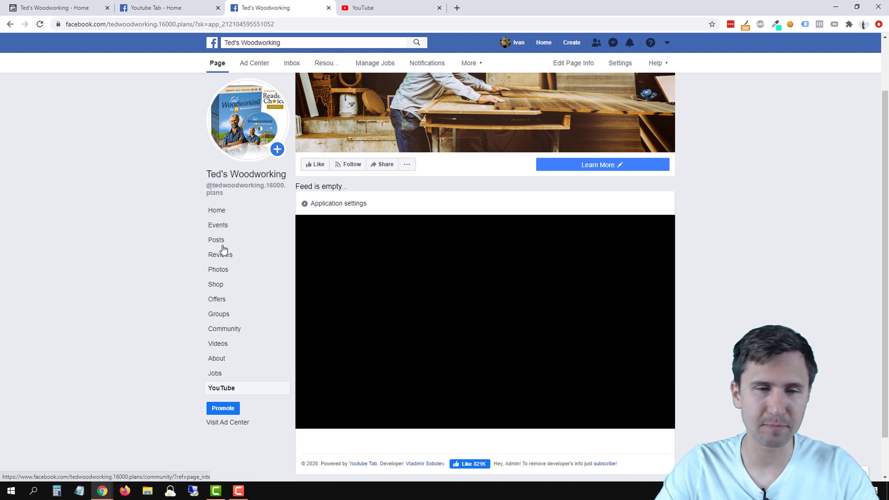
In Templates and Tabs, move the YouTube tab up from the bottom to just below Posts.
{"action": "left_click", "coordinate": [561, 63]}
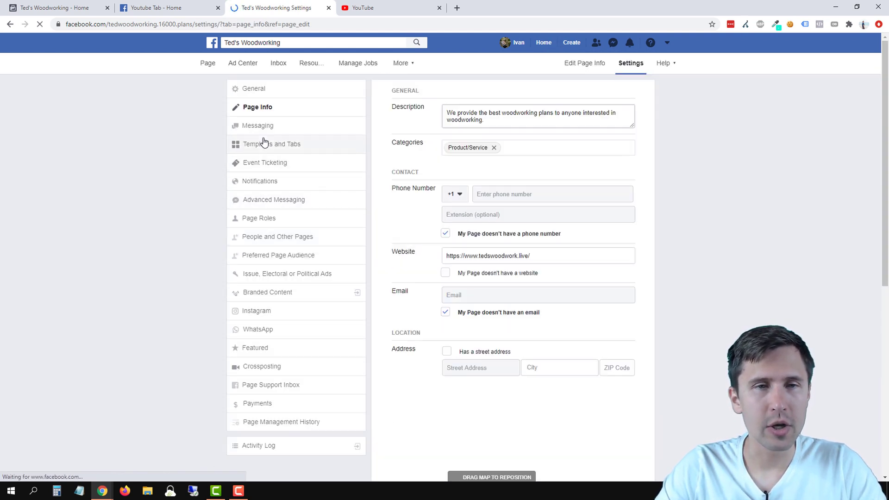
{"action": "left_click", "coordinate": [263, 141]}
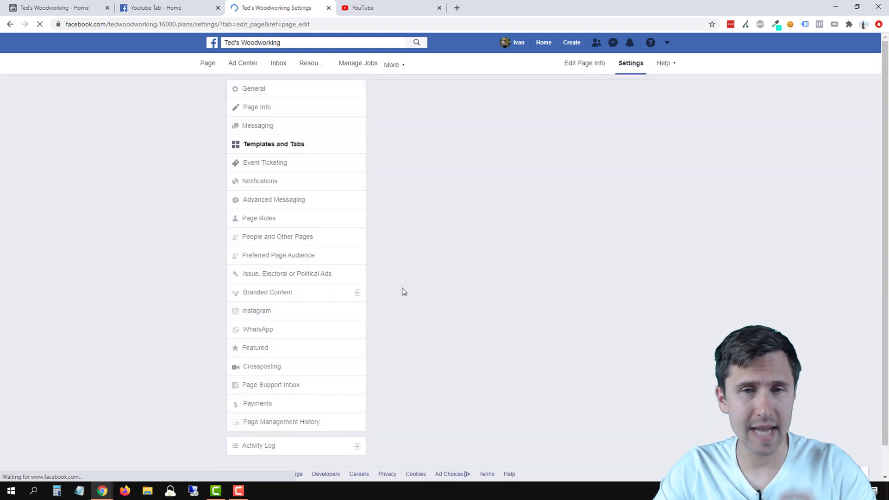
{"action": "scroll", "coordinate": [445, 328], "scroll_direction": "down", "scroll_amount": 4}
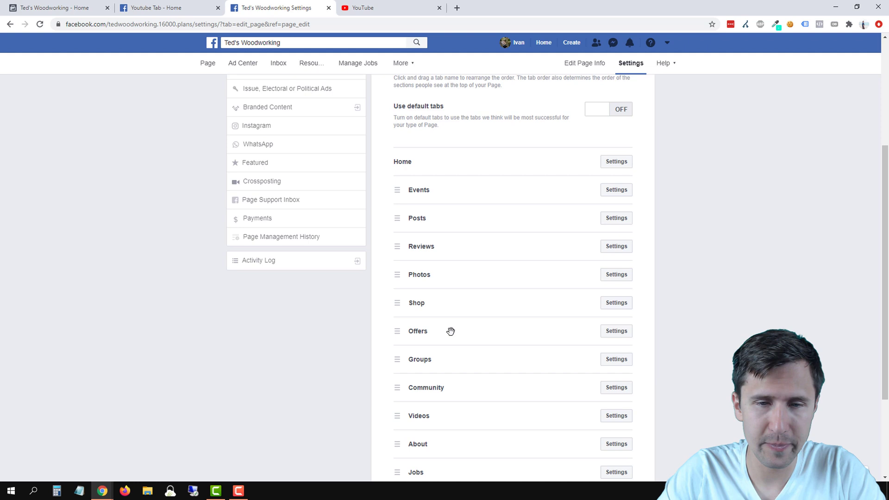
{"action": "scroll", "coordinate": [450, 331], "scroll_direction": "down", "scroll_amount": 2}
{"action": "left_click_drag", "start_coordinate": [419, 410], "coordinate": [427, 127]}
{"action": "scroll", "coordinate": [428, 170], "scroll_direction": "up", "scroll_amount": 3}
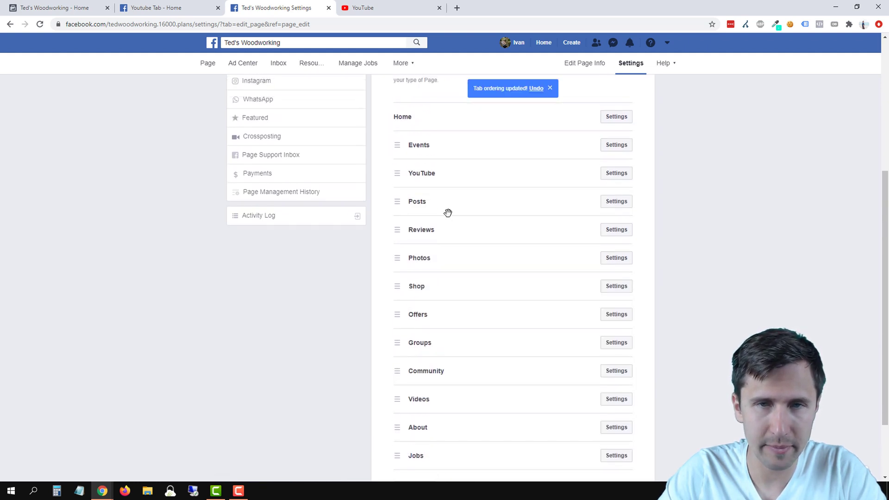
{"action": "left_click_drag", "start_coordinate": [429, 262], "coordinate": [420, 293]}
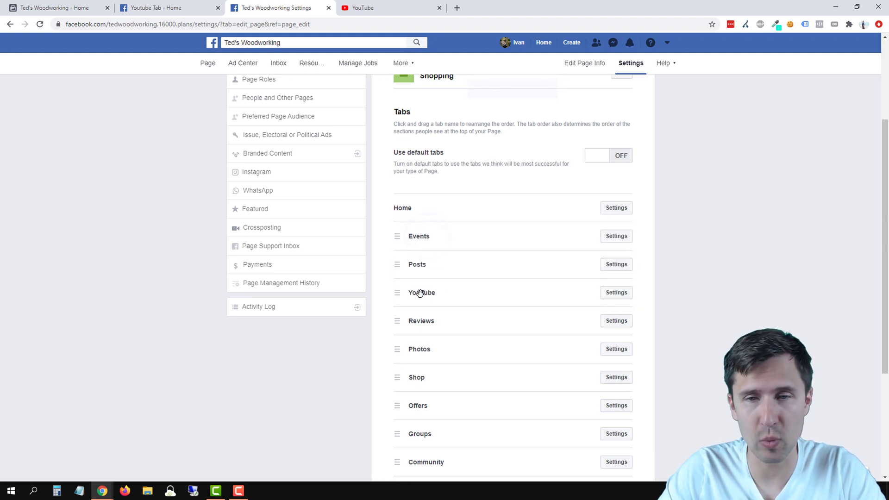
Remove the YouTube tab in its settings, switch Show YouTube tab off, and save.
{"action": "left_click", "coordinate": [616, 292]}
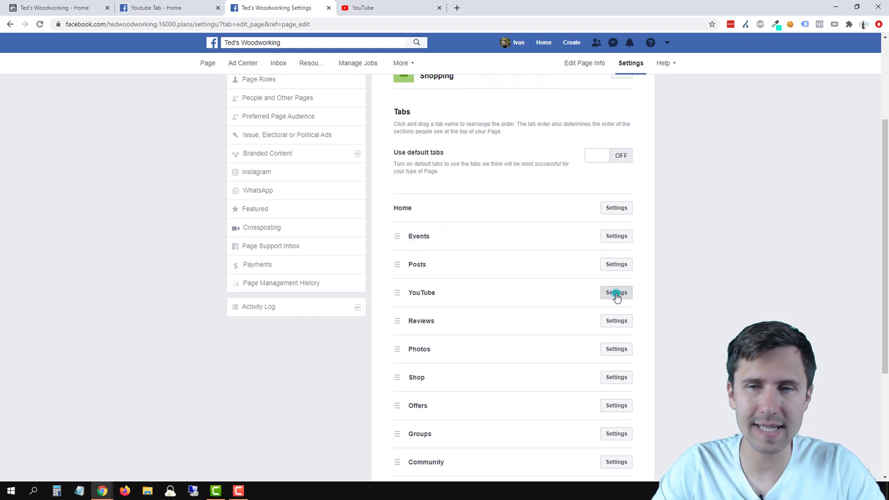
{"action": "scroll", "coordinate": [607, 310], "scroll_direction": "down", "scroll_amount": 1}
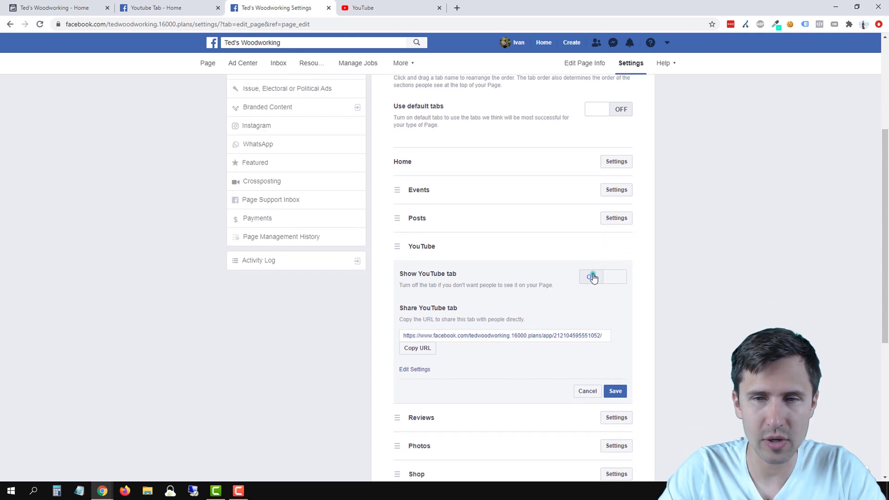
{"action": "left_click", "coordinate": [592, 276]}
{"action": "left_click", "coordinate": [603, 278]}
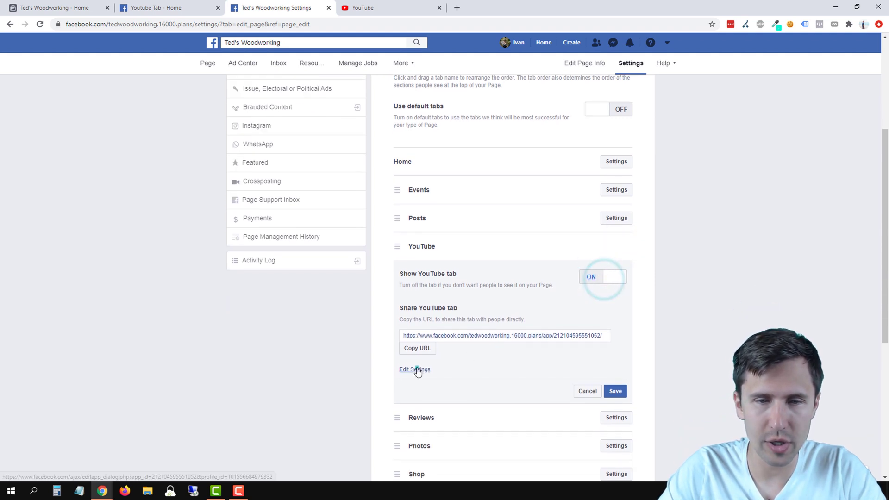
{"action": "left_click", "coordinate": [415, 369]}
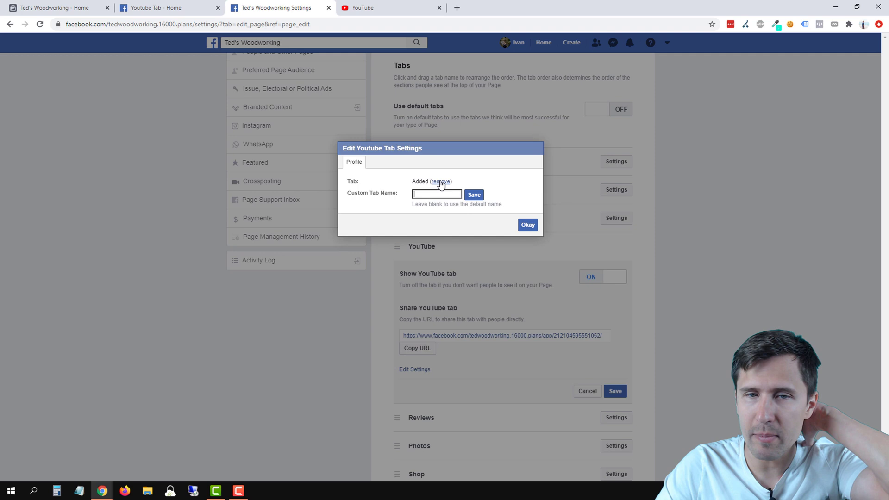
{"action": "left_click", "coordinate": [441, 182]}
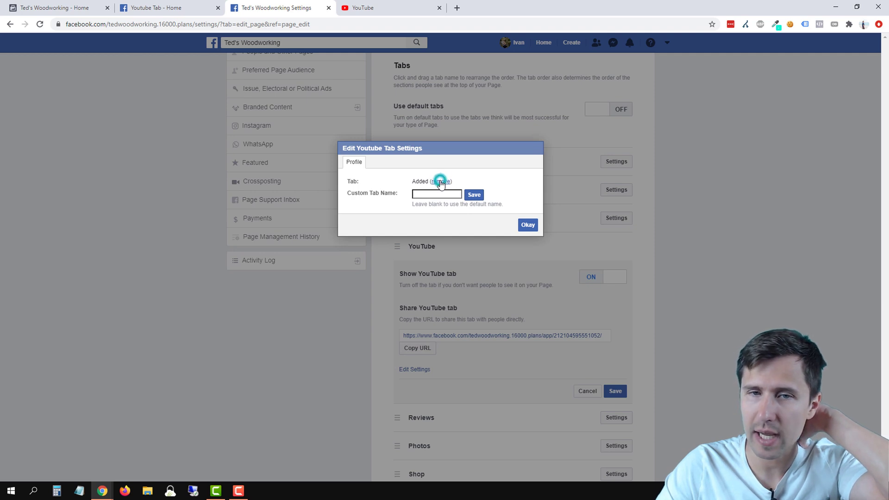
{"action": "left_click", "coordinate": [529, 225]}
{"action": "left_click", "coordinate": [608, 278]}
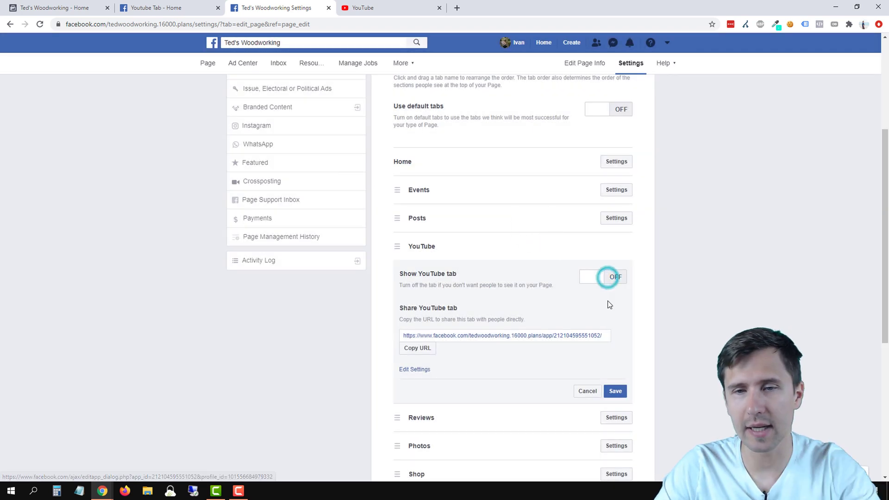
{"action": "left_click", "coordinate": [616, 392]}
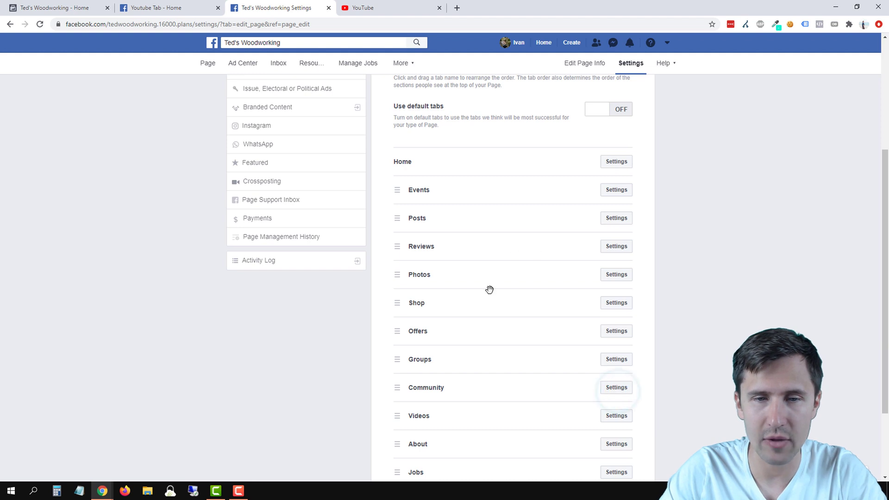
{"action": "scroll", "coordinate": [485, 324], "scroll_direction": "down", "scroll_amount": 3}
{"action": "scroll", "coordinate": [488, 373], "scroll_direction": "up", "scroll_amount": 6}
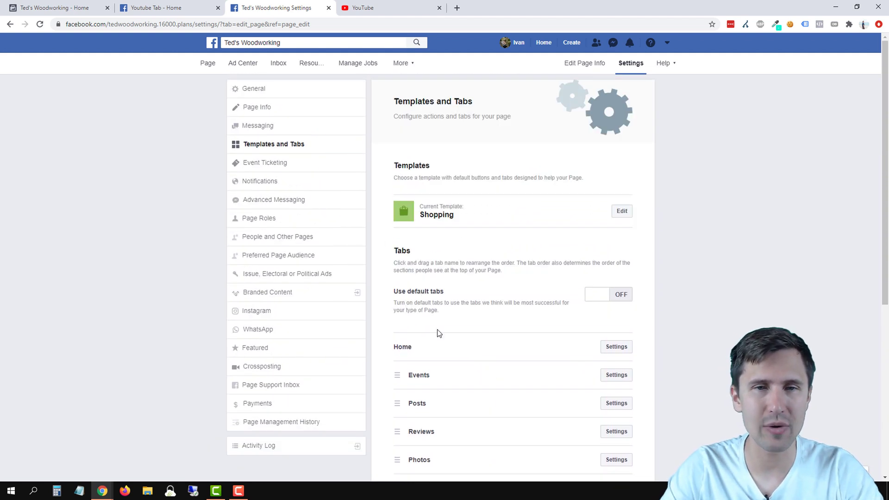
{"action": "scroll", "coordinate": [432, 307], "scroll_direction": "down", "scroll_amount": 1}
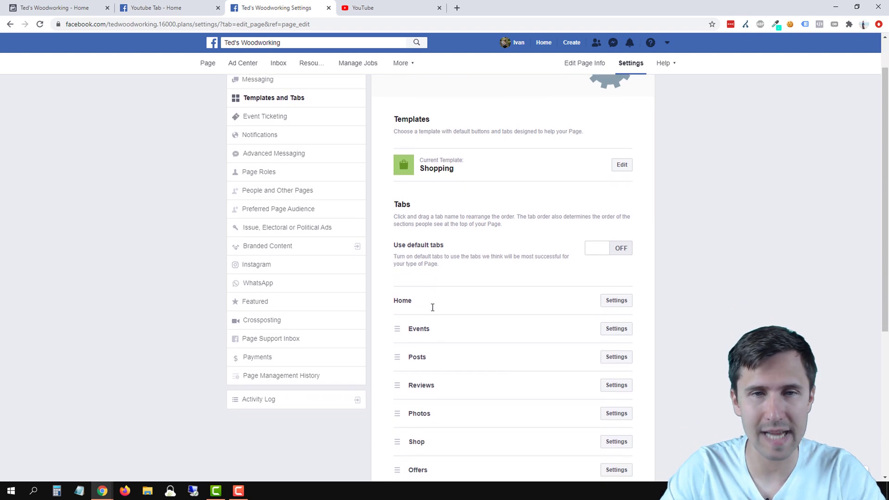
{"action": "scroll", "coordinate": [432, 307], "scroll_direction": "up", "scroll_amount": 1}
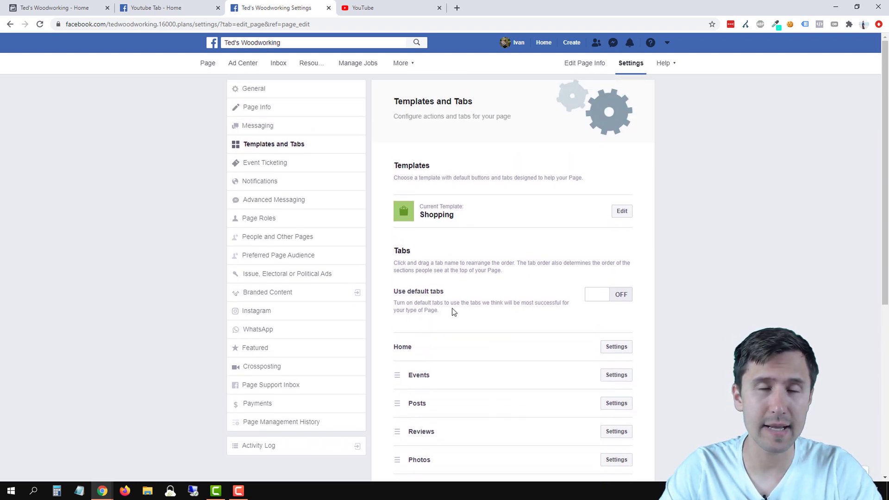